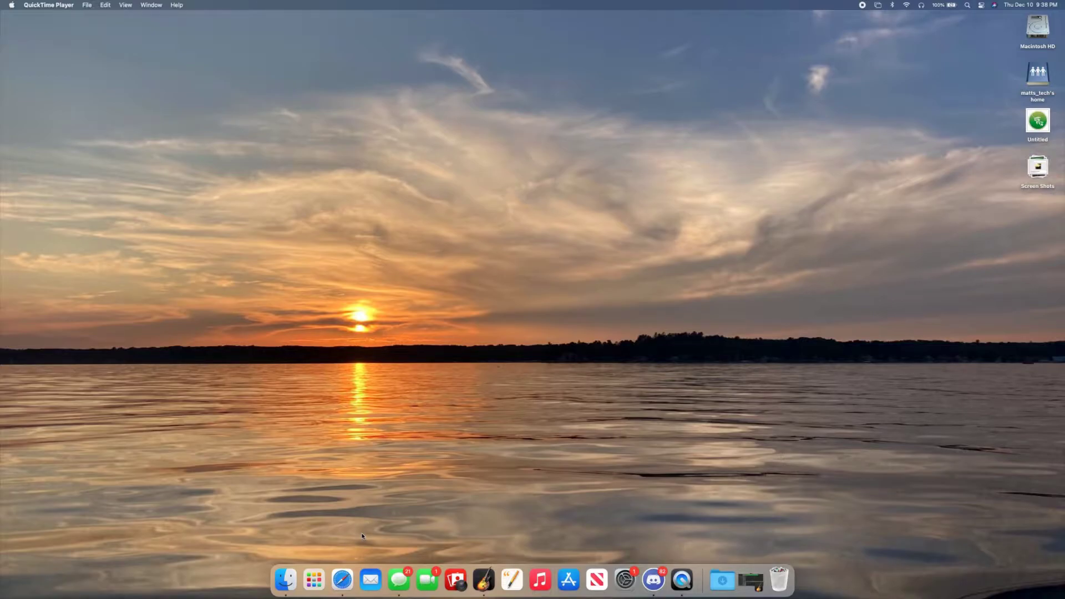
Launch iBackupBot from the app launcher, dismiss its backup-folder error, and quit and relaunch it repeatedly
left_click(314, 580)
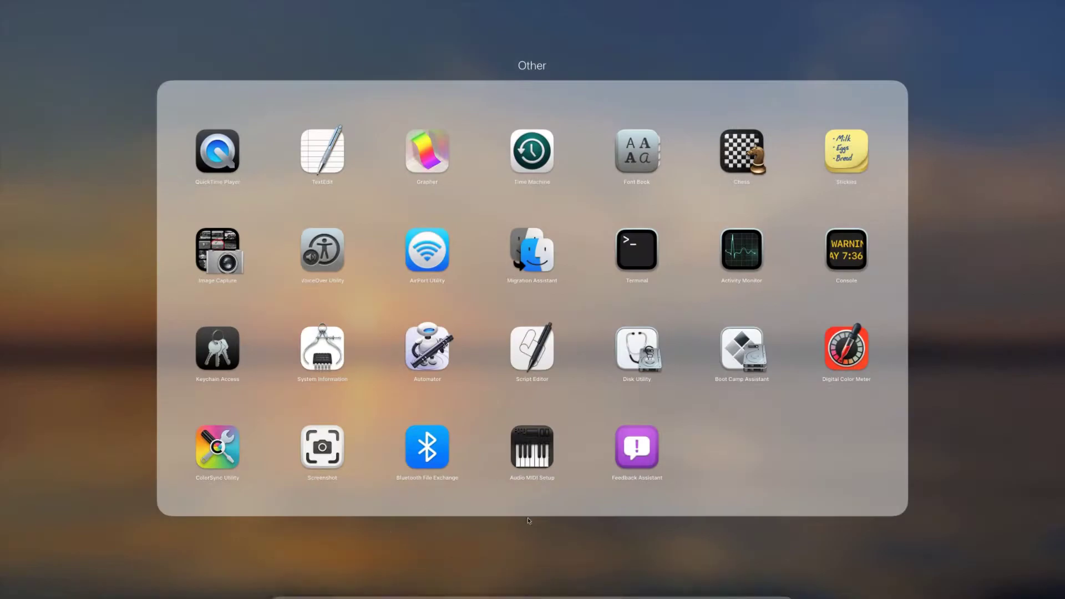
left_click(532, 533)
left_click(536, 539)
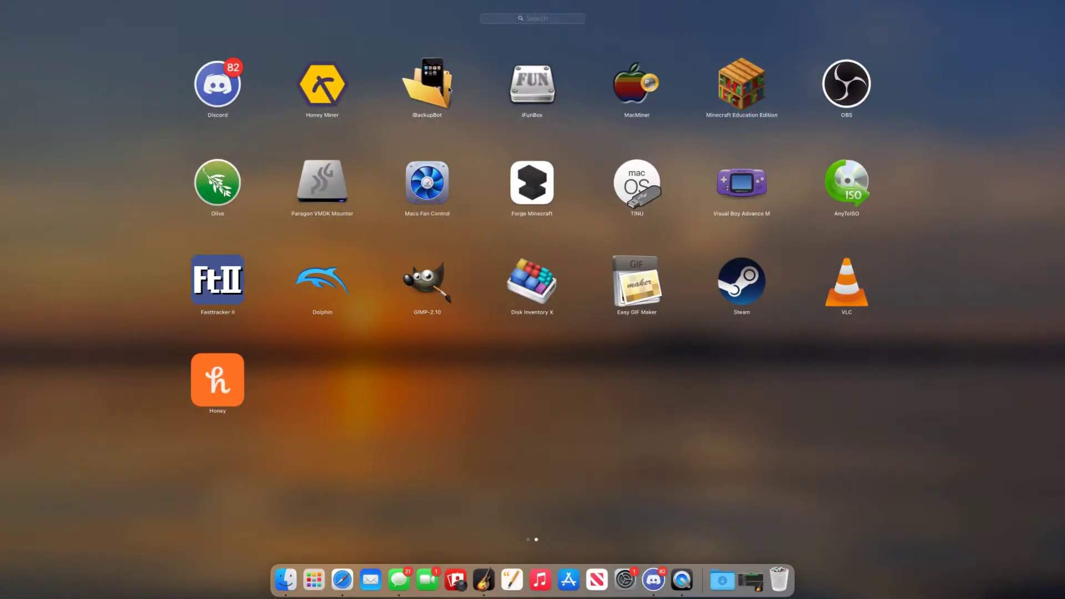
left_click(449, 90)
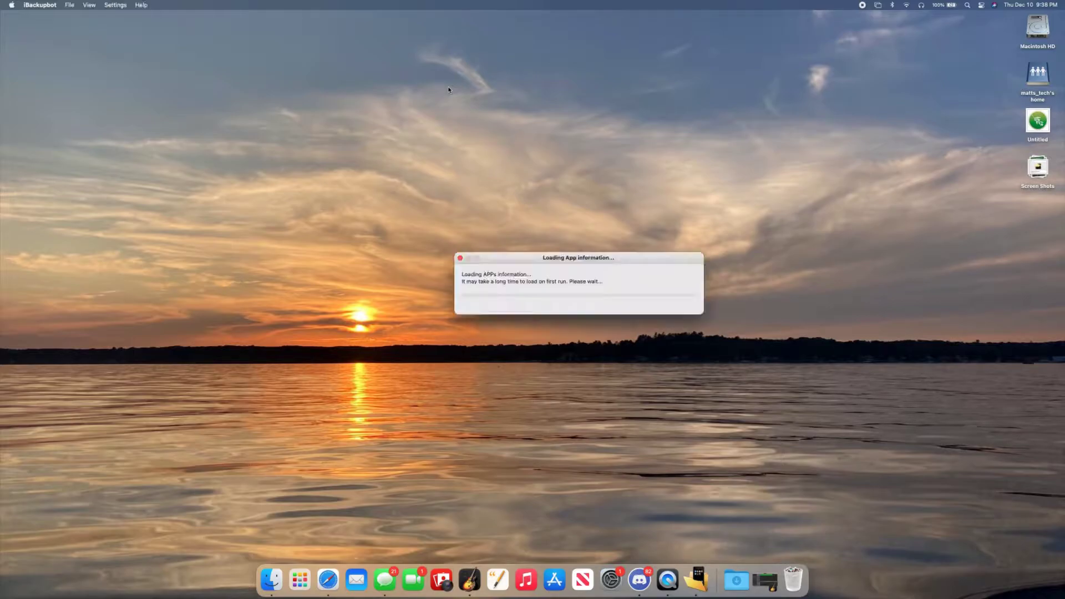
left_click(539, 371)
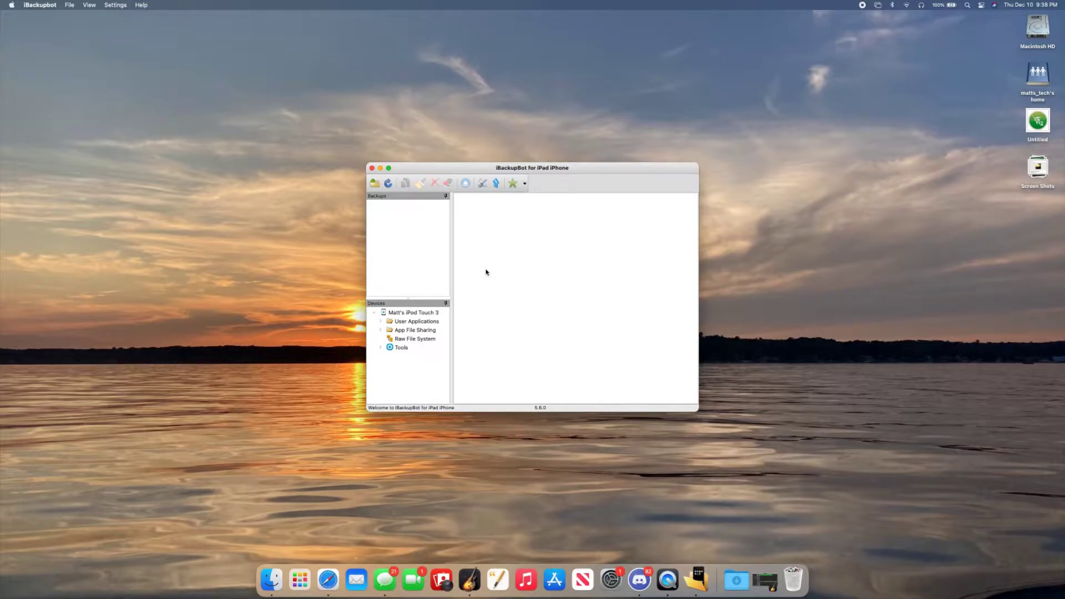
key("super+q")
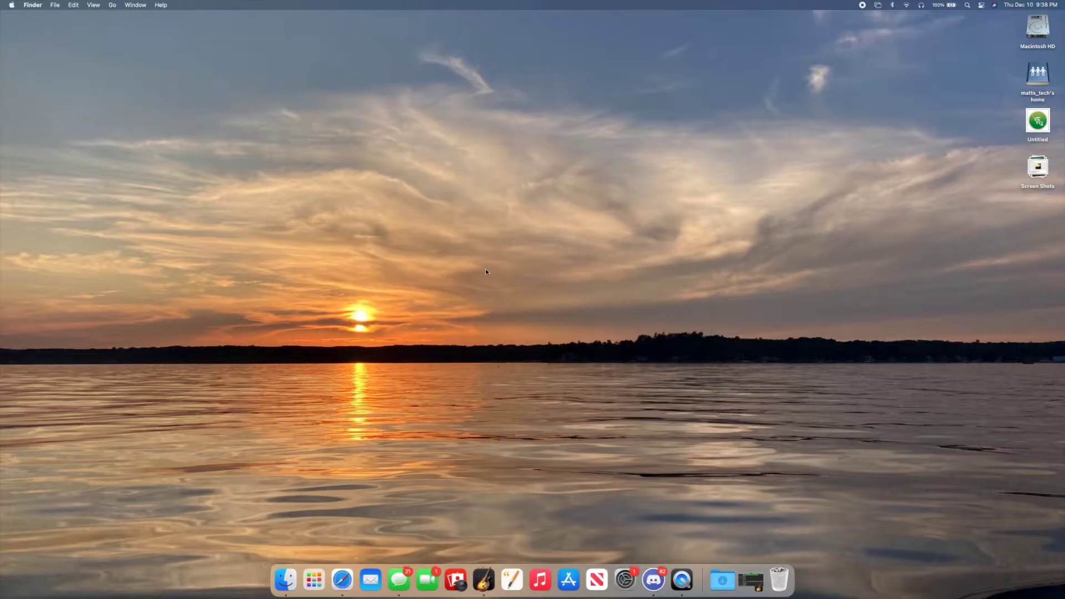
left_click(314, 579)
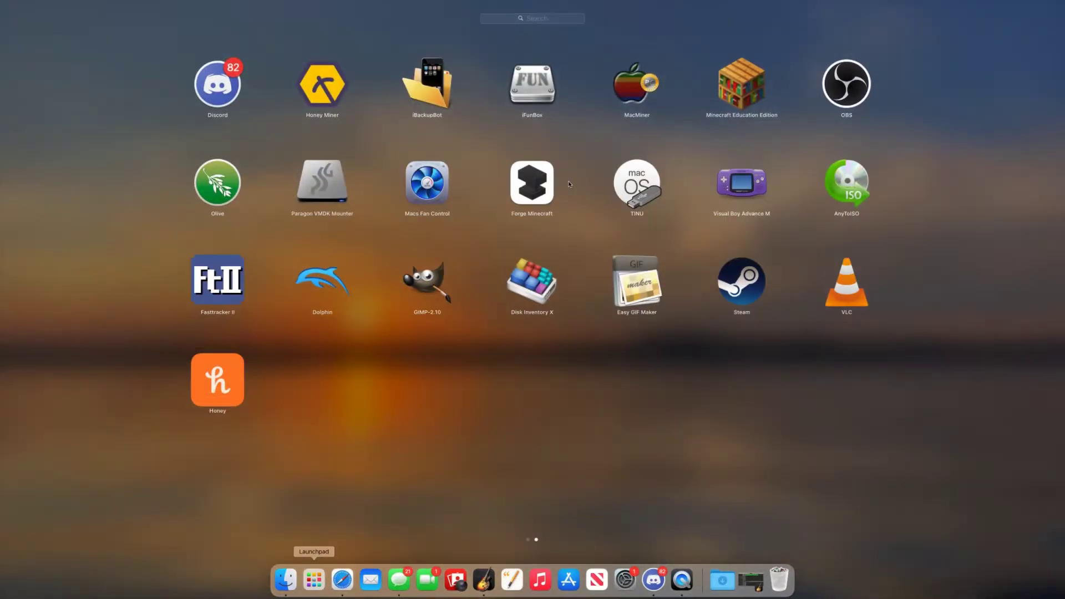
left_click(436, 86)
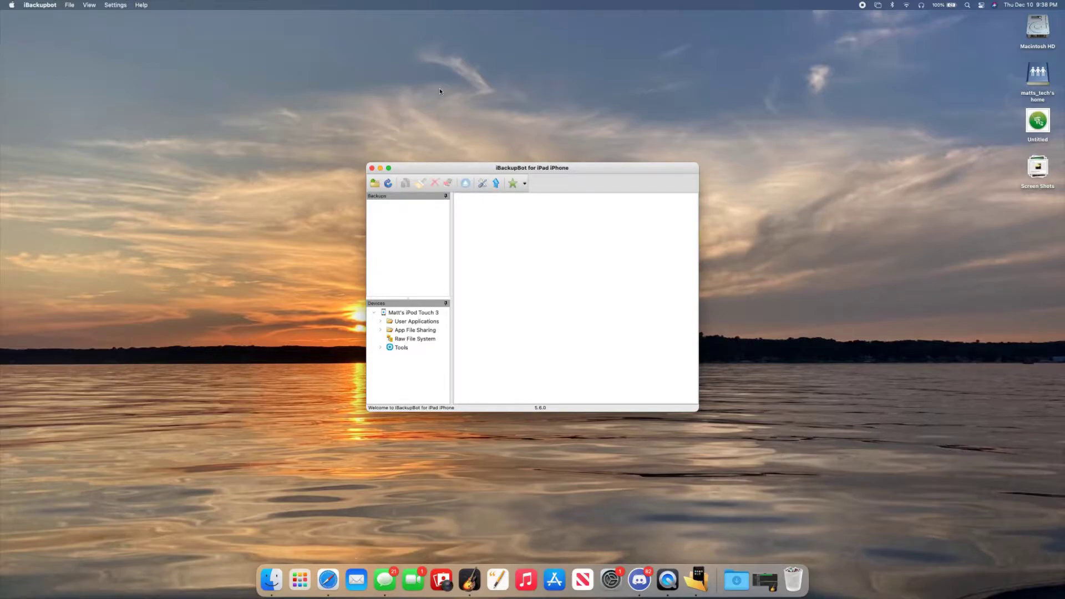
key("super+q")
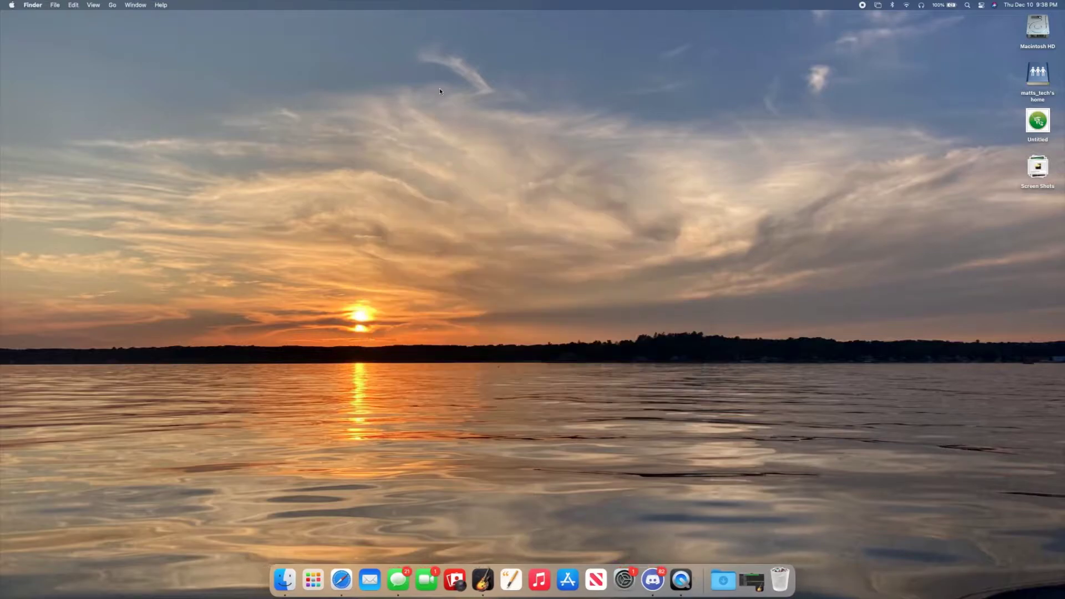
right_click(438, 157)
left_click(311, 574)
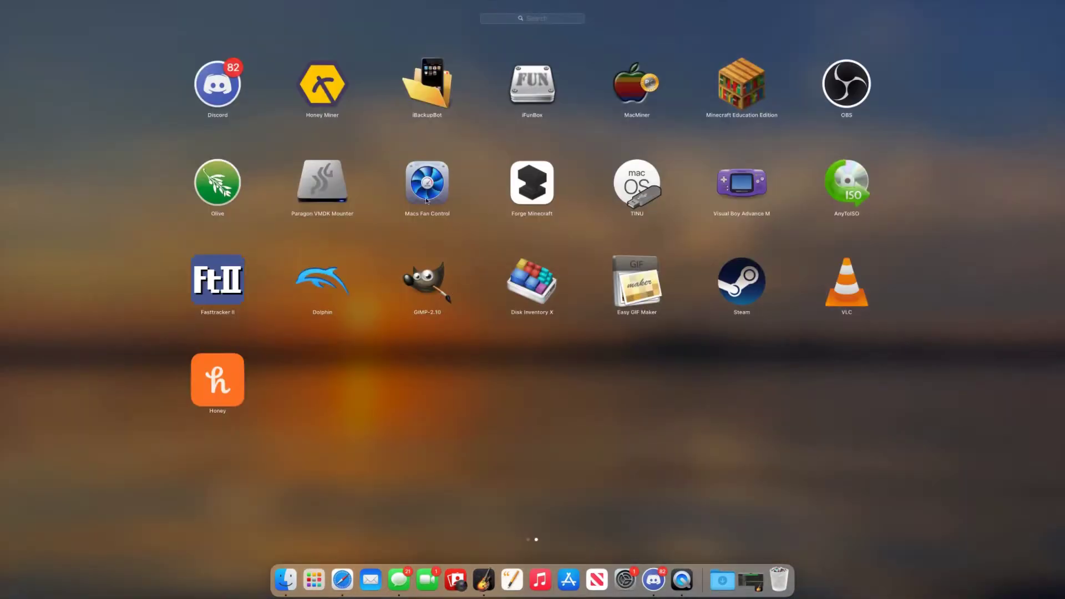
left_click(427, 98)
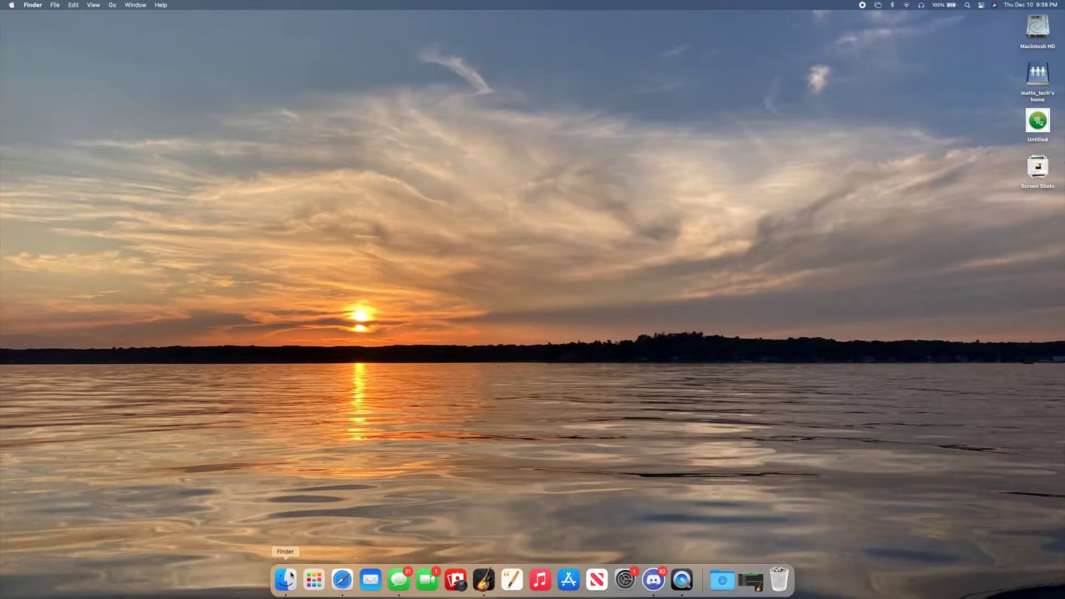
In Finder, select the iPod touch and run Back Up Now to this Mac
left_click(287, 579)
left_click(350, 325)
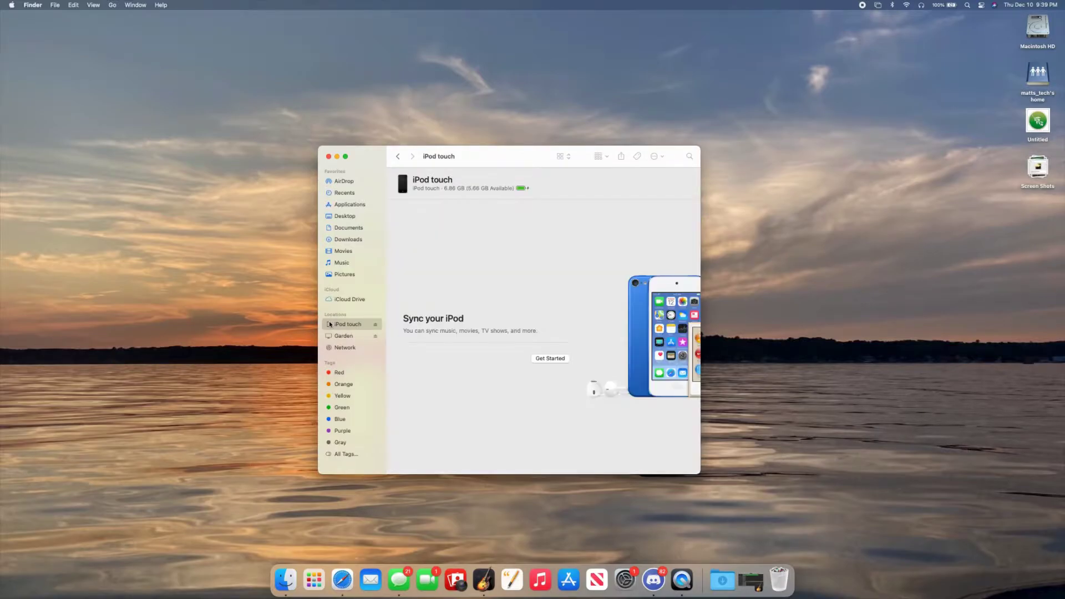
left_click(549, 357)
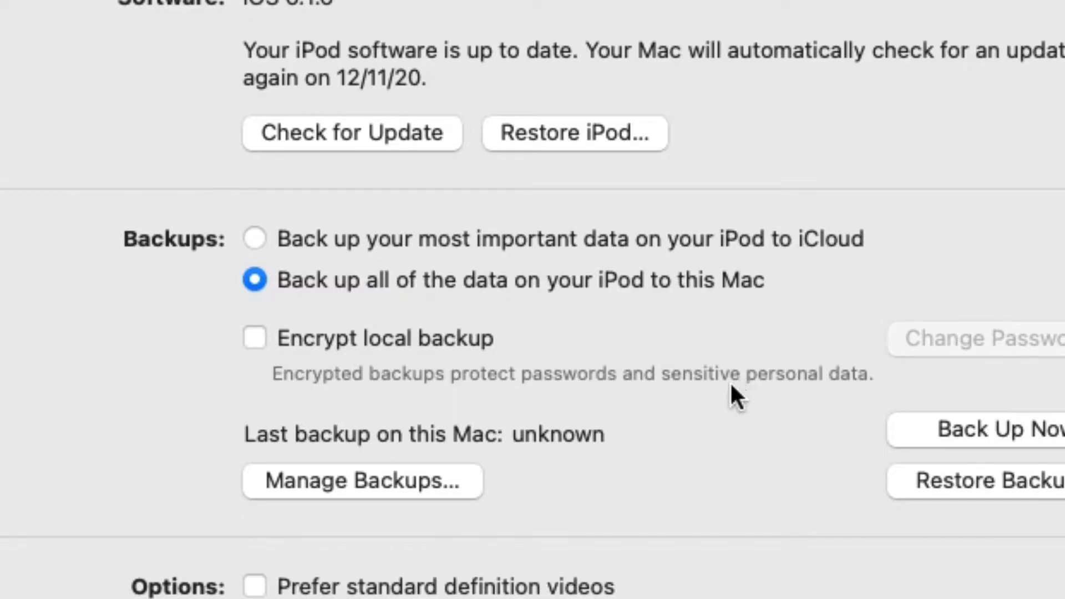
left_click(935, 428)
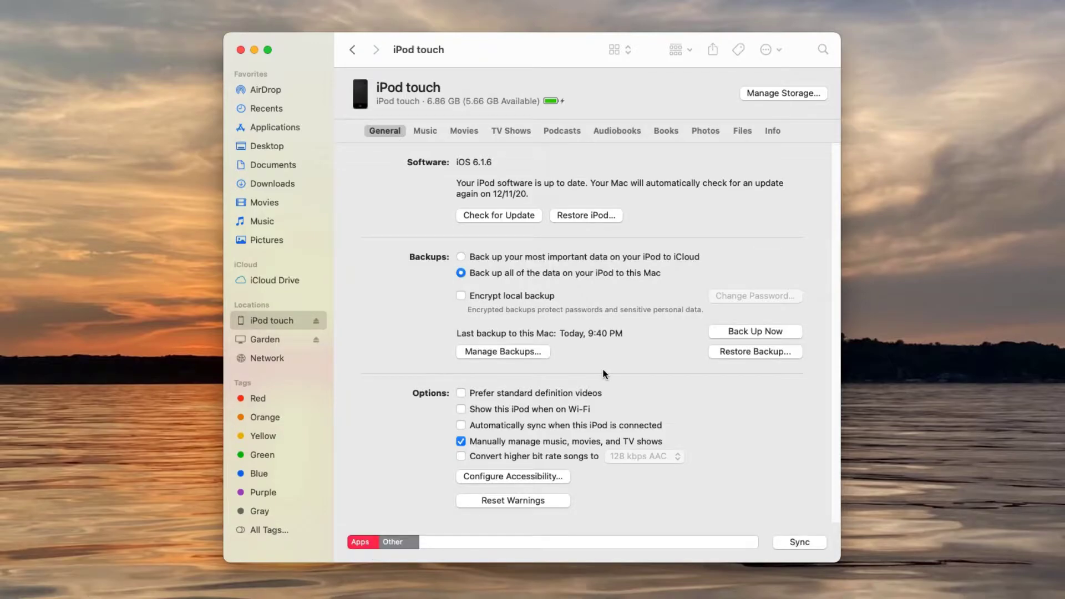
Unlock Privacy settings, tick iBackupBot under Full Disk Access, and choose Quit & Reopen
key("F4")
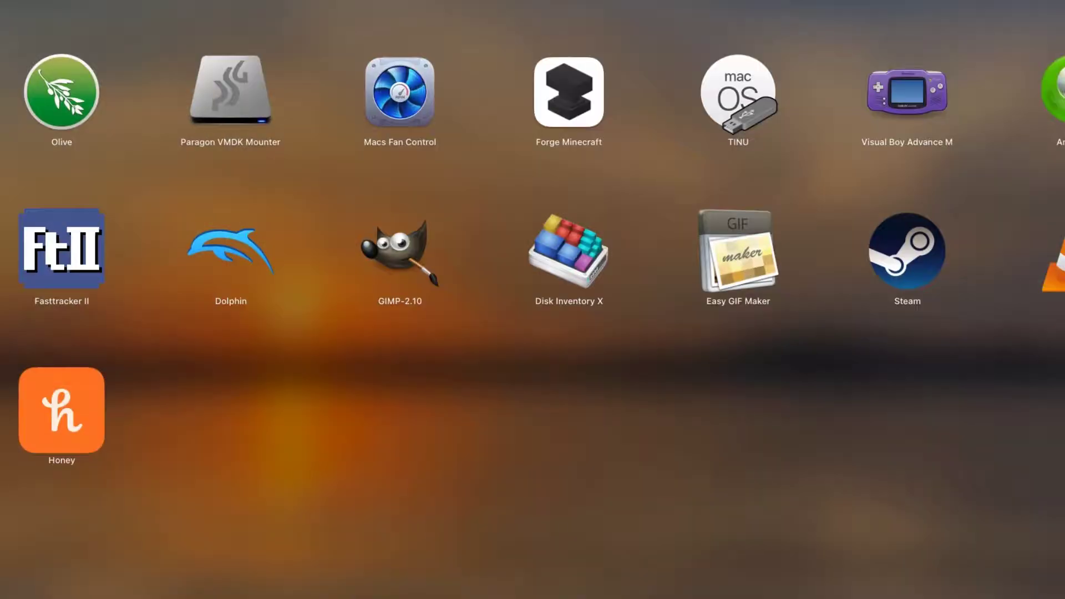
left_click(635, 442)
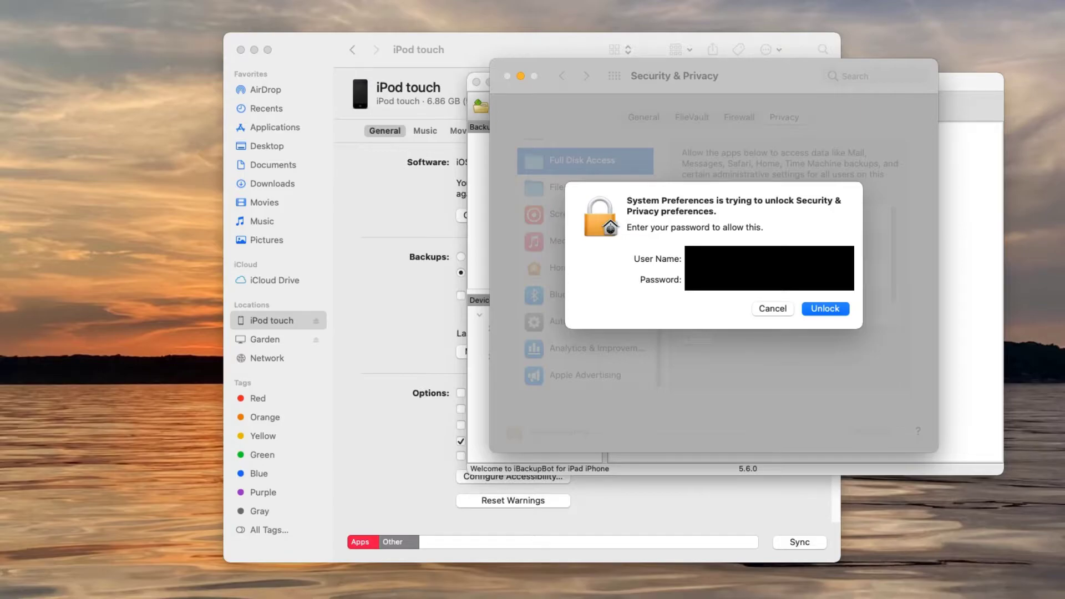
key("Return")
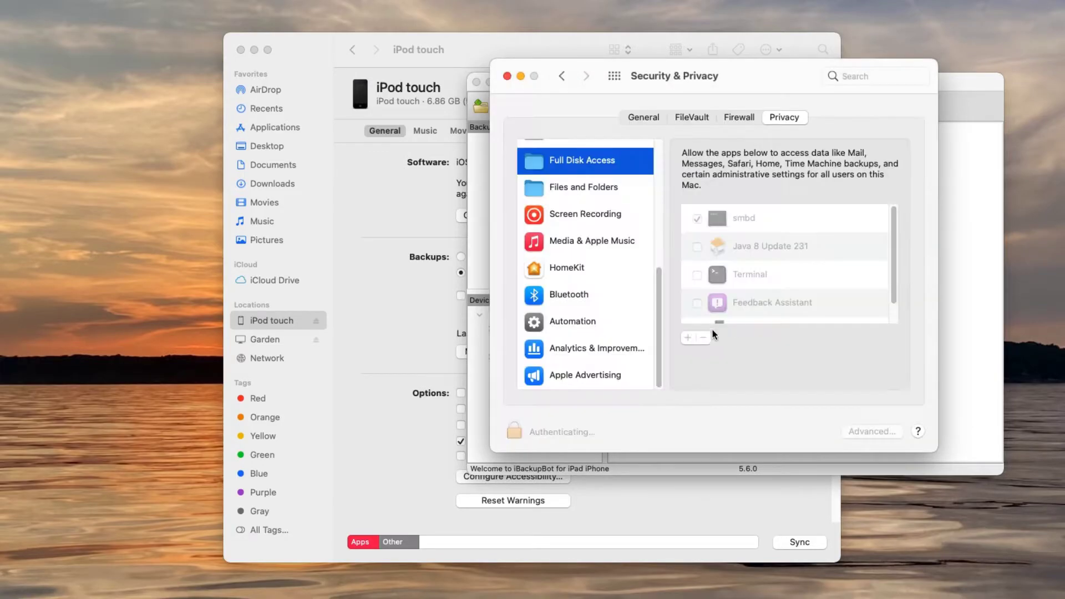
scroll(716, 307, "down", 2)
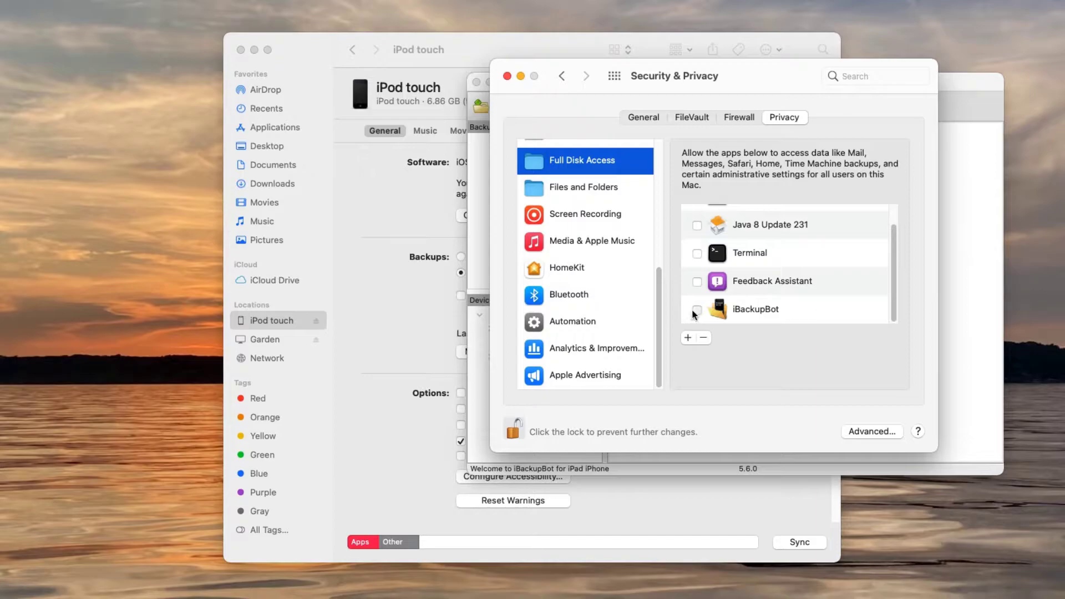
left_click(694, 312)
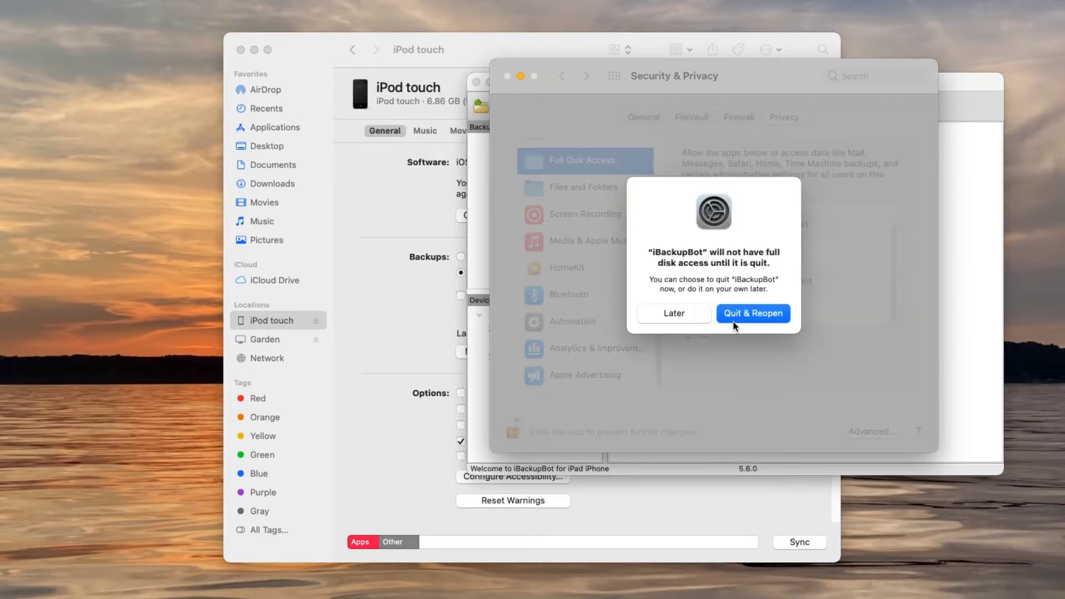
left_click(738, 314)
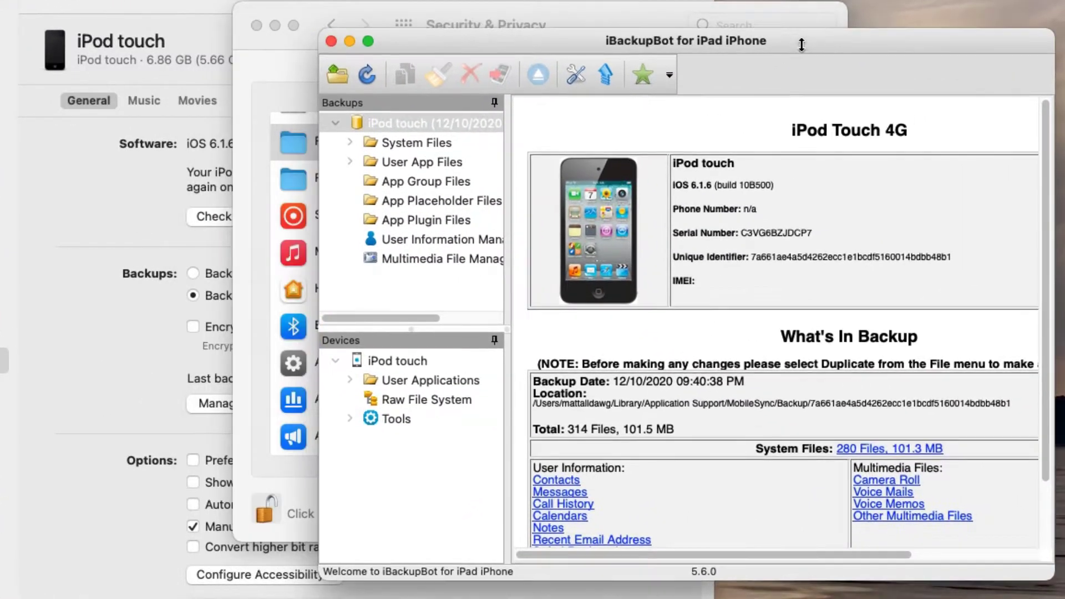
In the 12/10/2020 iPod touch backup's System Files, search 'com.apple.springboard' and select the plist
left_click_drag(802, 44, 709, 103)
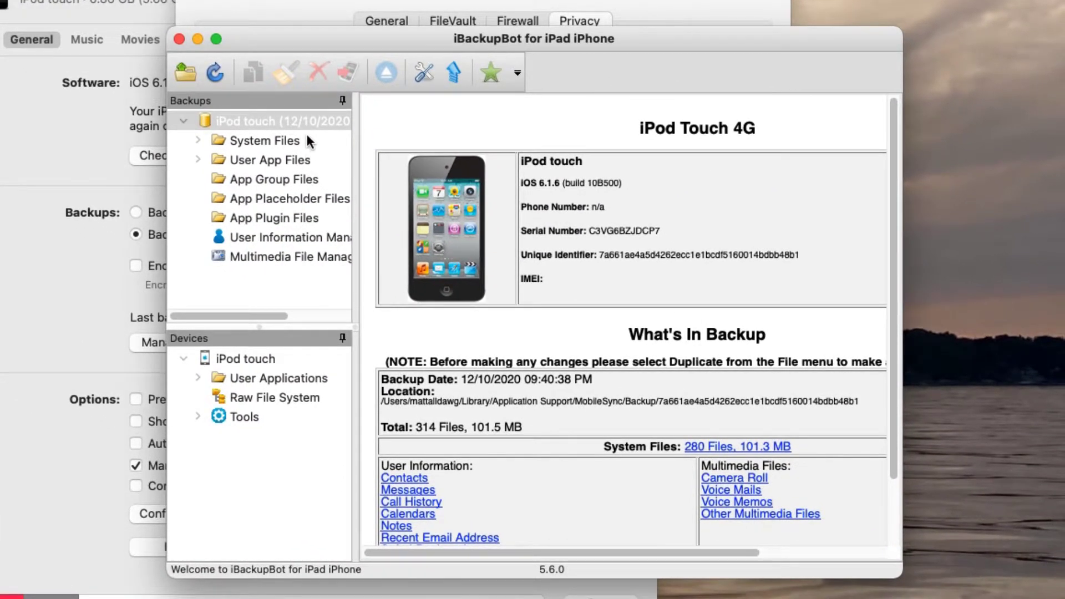
left_click(309, 122)
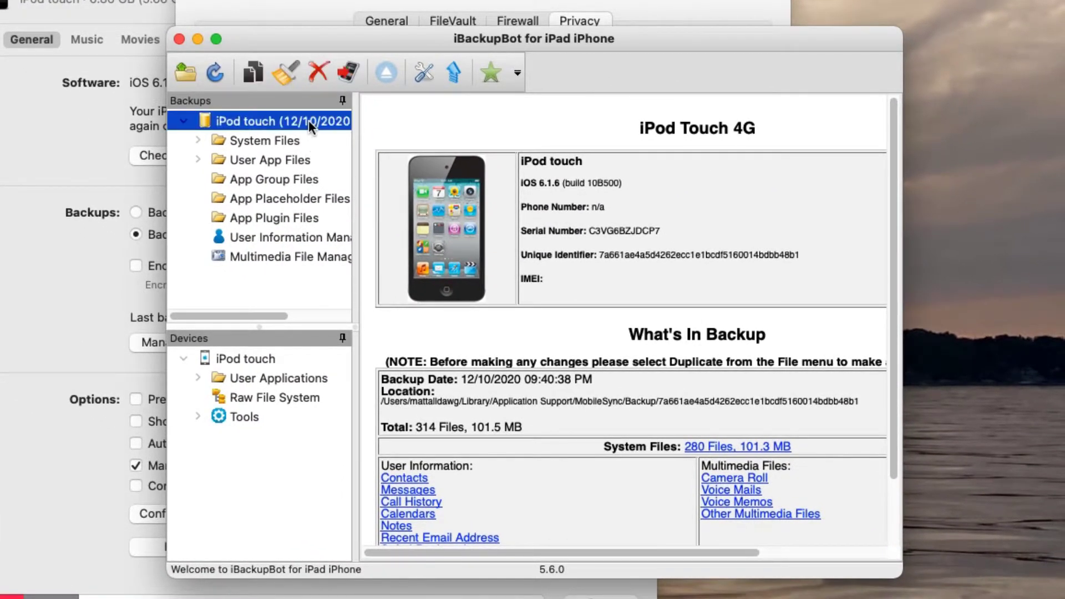
left_click(300, 141)
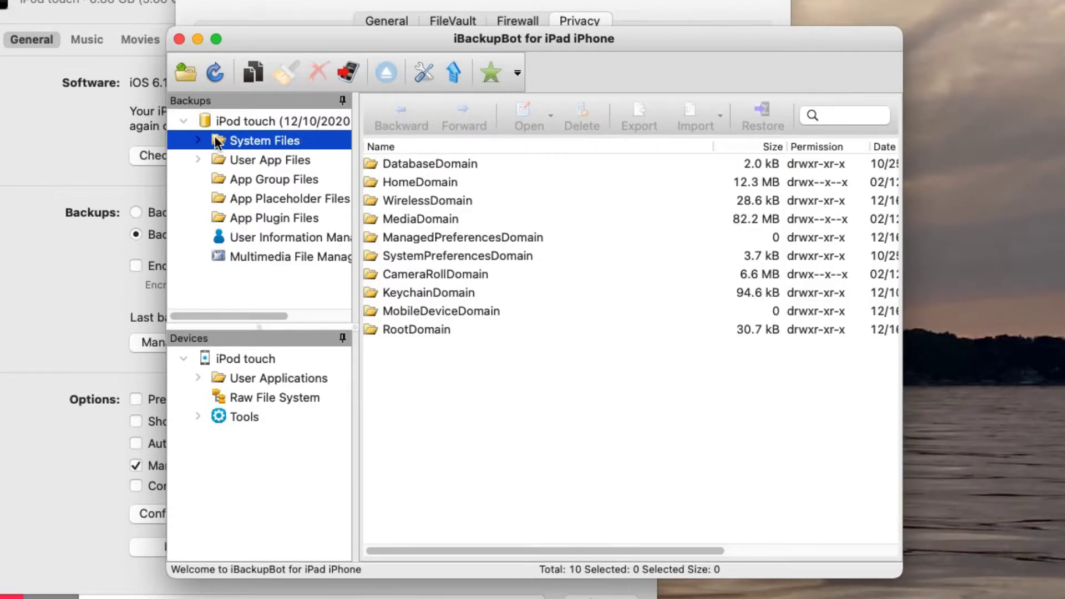
left_click(861, 115)
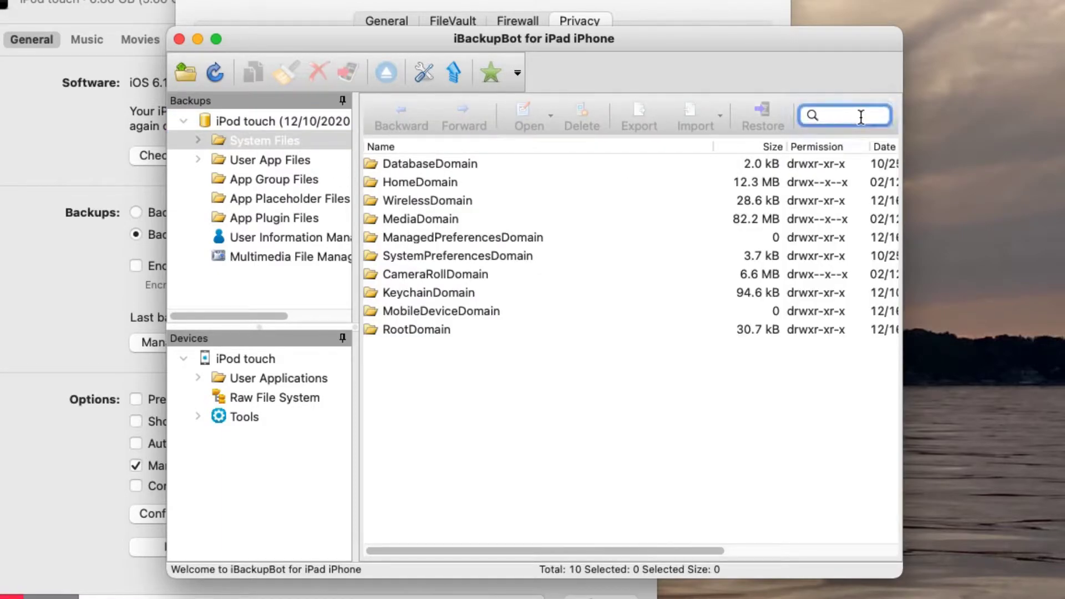
type("com.apple.springboard")
key("Return")
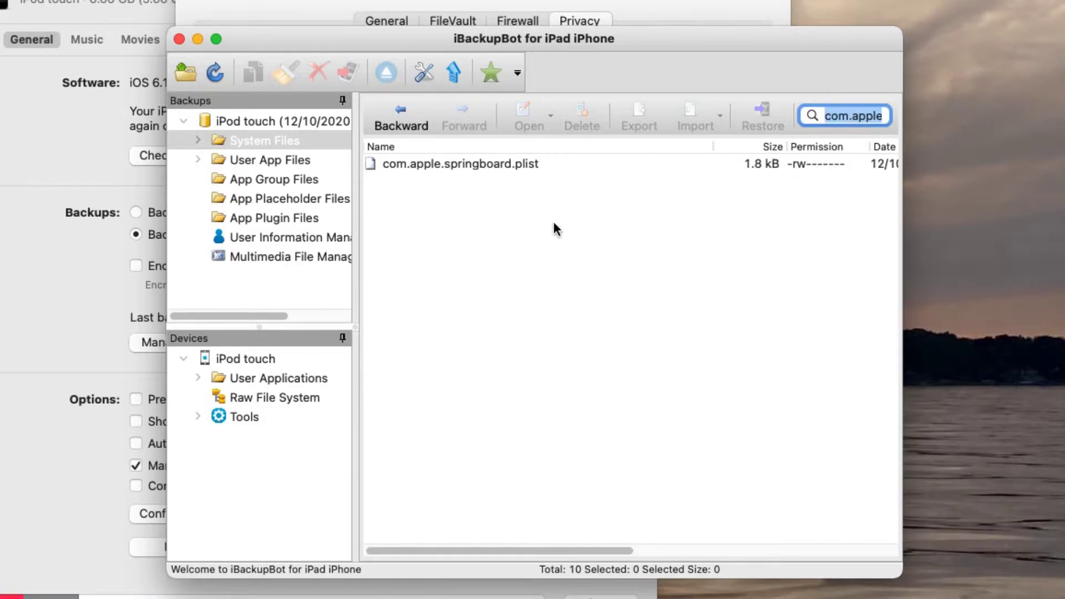
left_click(534, 169)
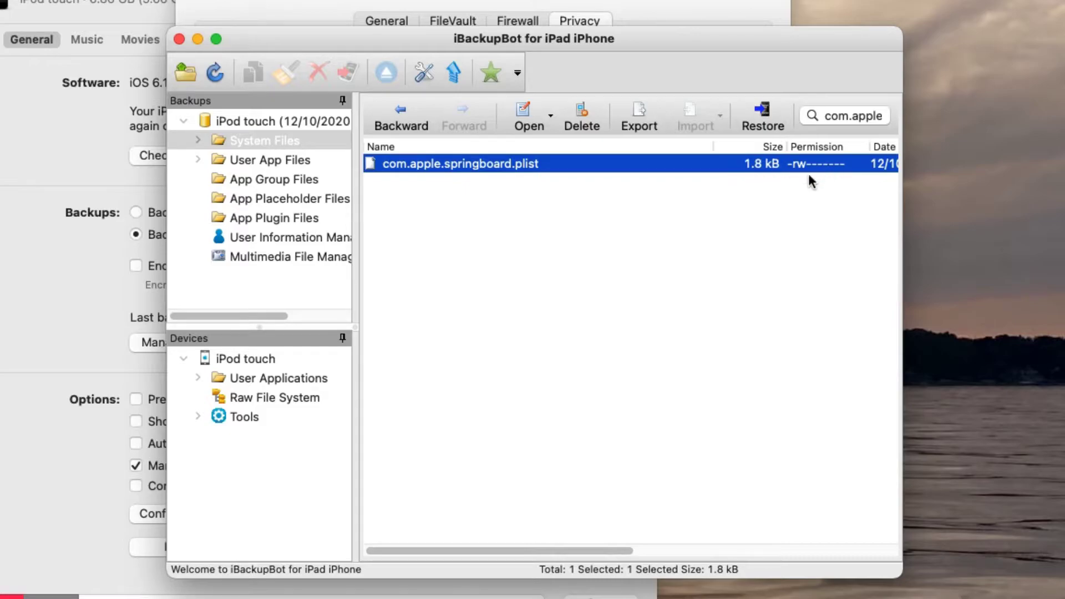
Open com.apple.springboard.plist and add <key>SBShowBatteryLevel</key> with <true/> after line 90
double_click(519, 162)
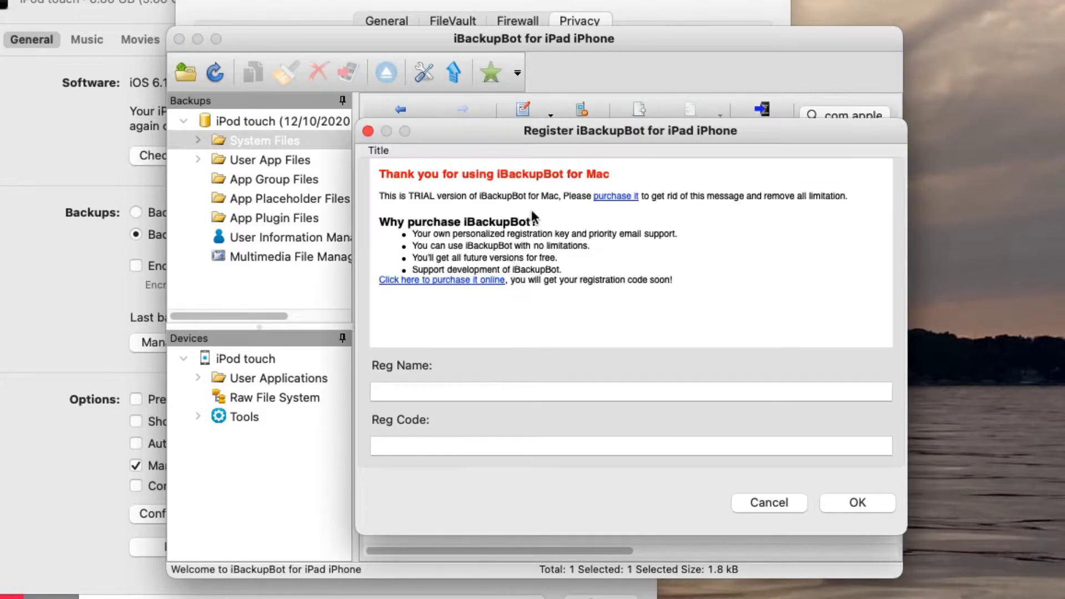
left_click(769, 502)
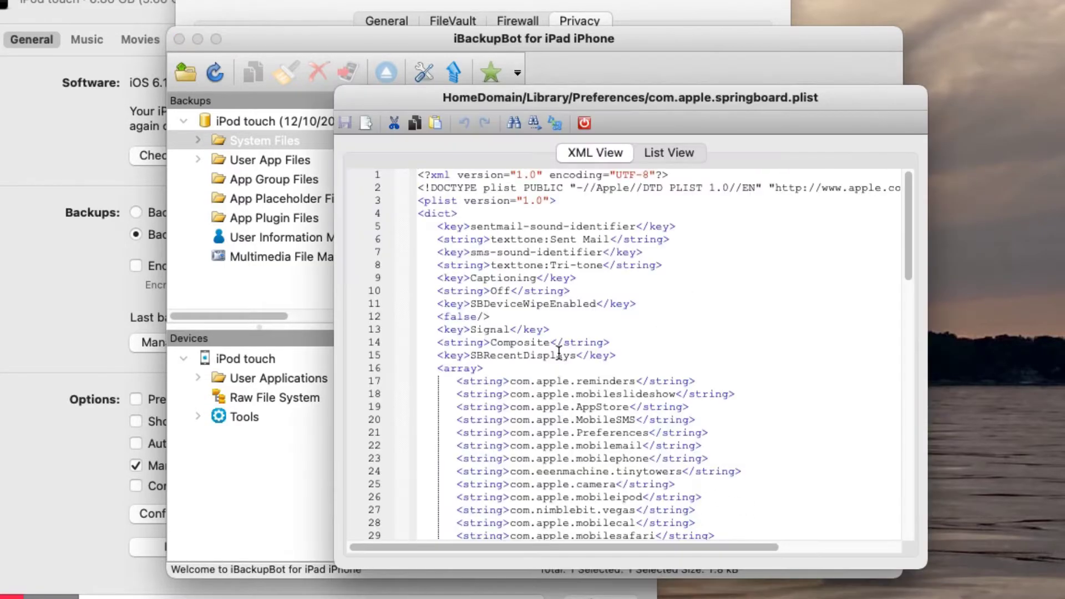
scroll(559, 355, "down", 20)
left_click(517, 487)
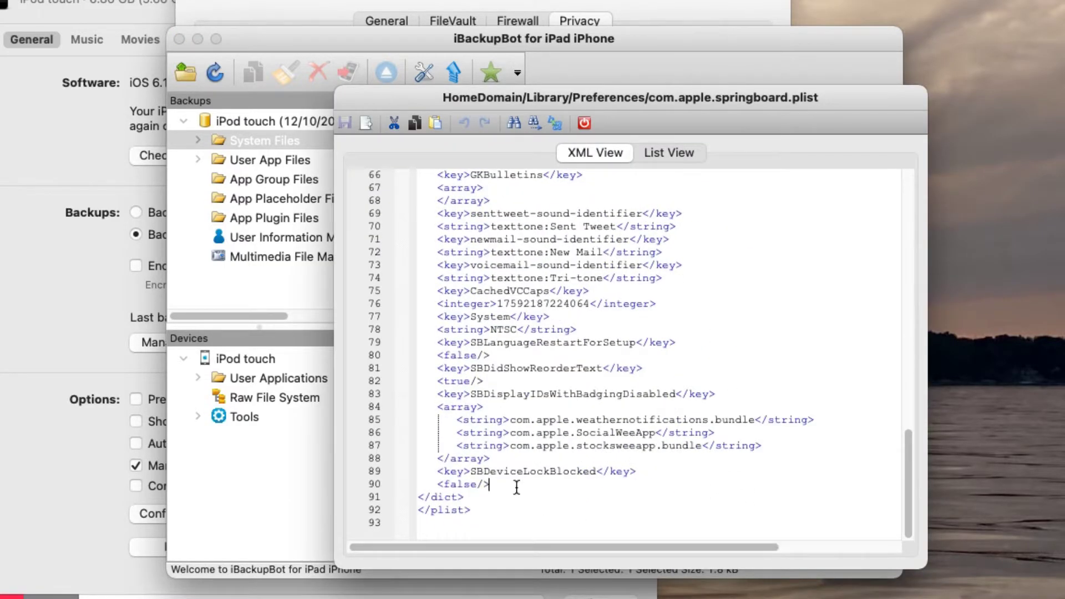
key("Return")
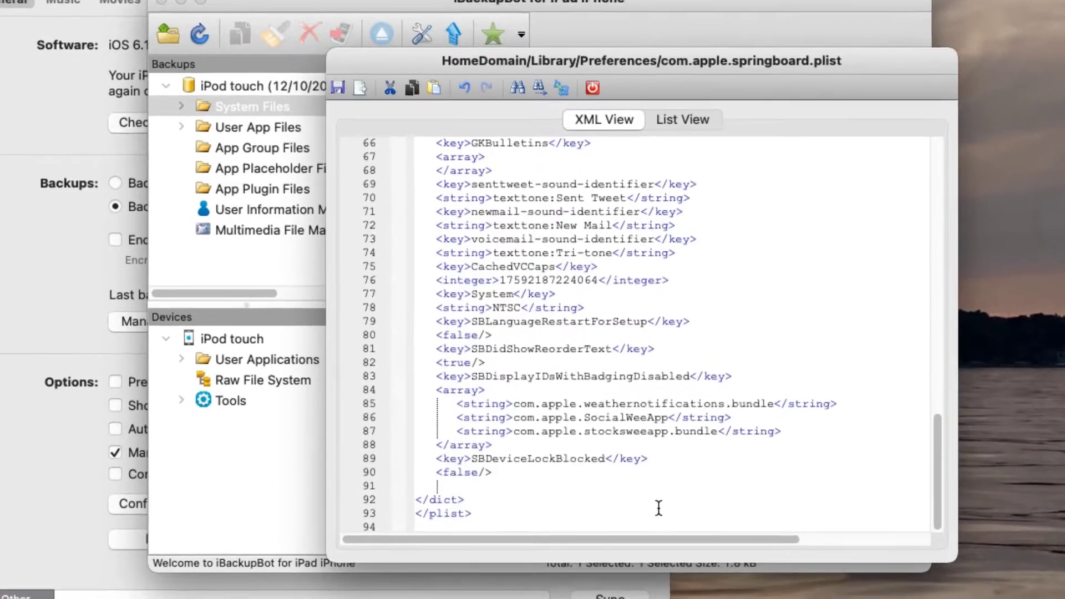
type("<")
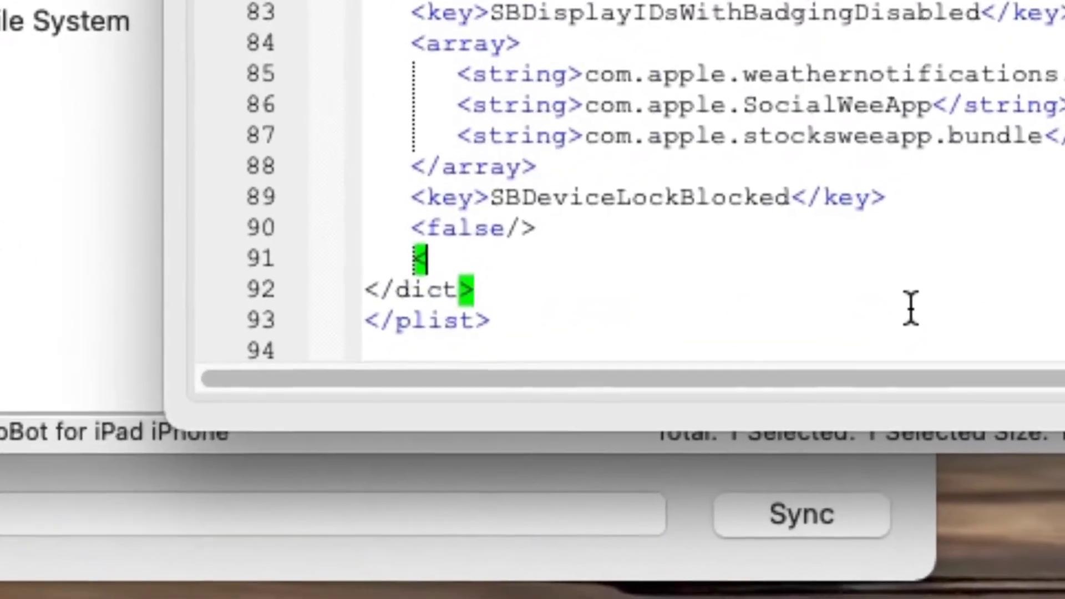
type("key")
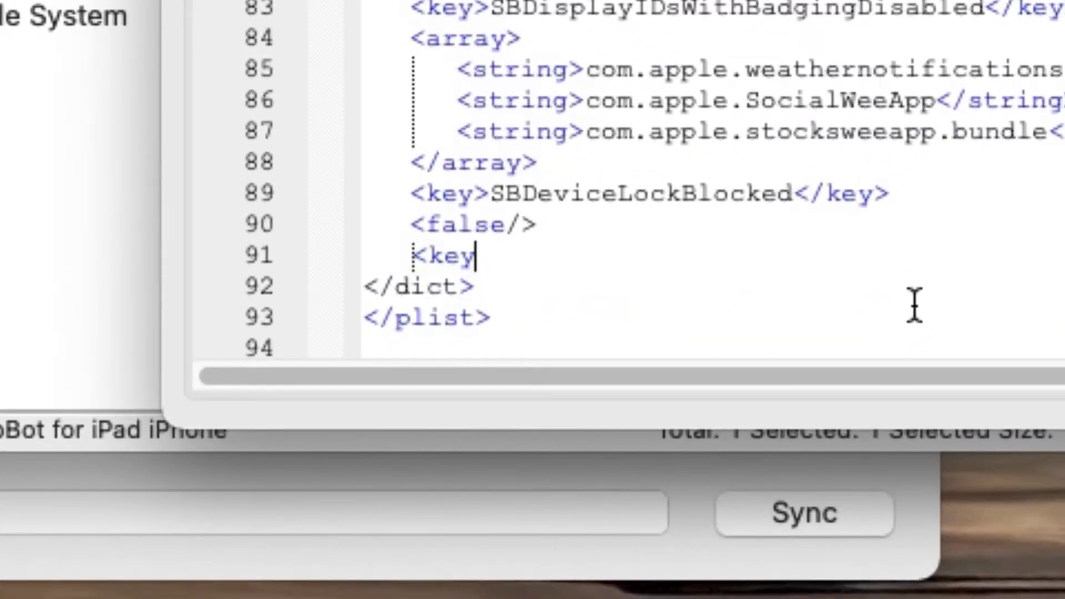
type(">")
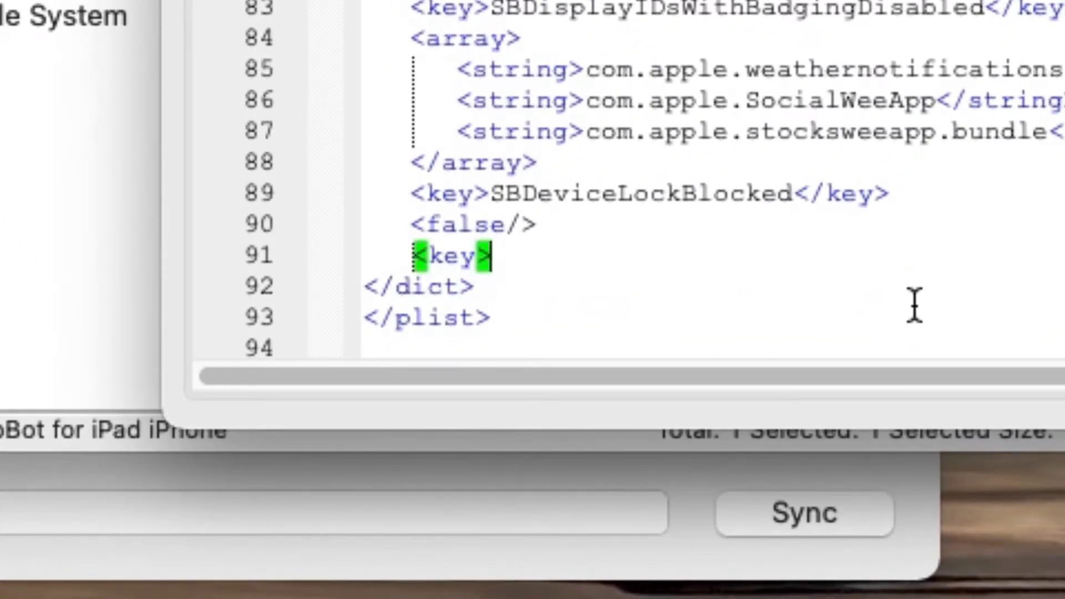
type("SBSh")
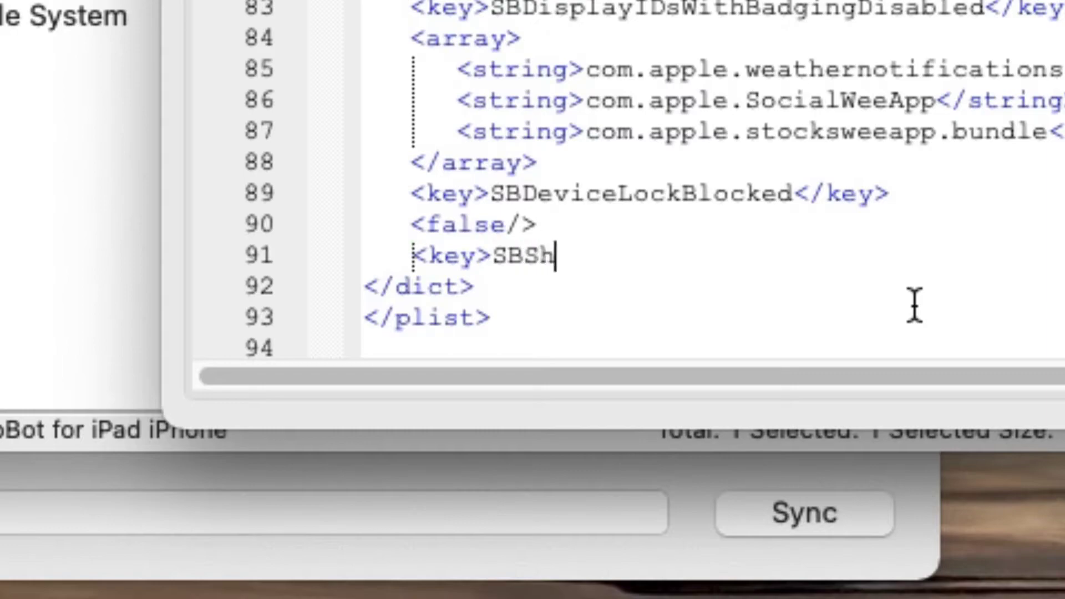
type("owBattery")
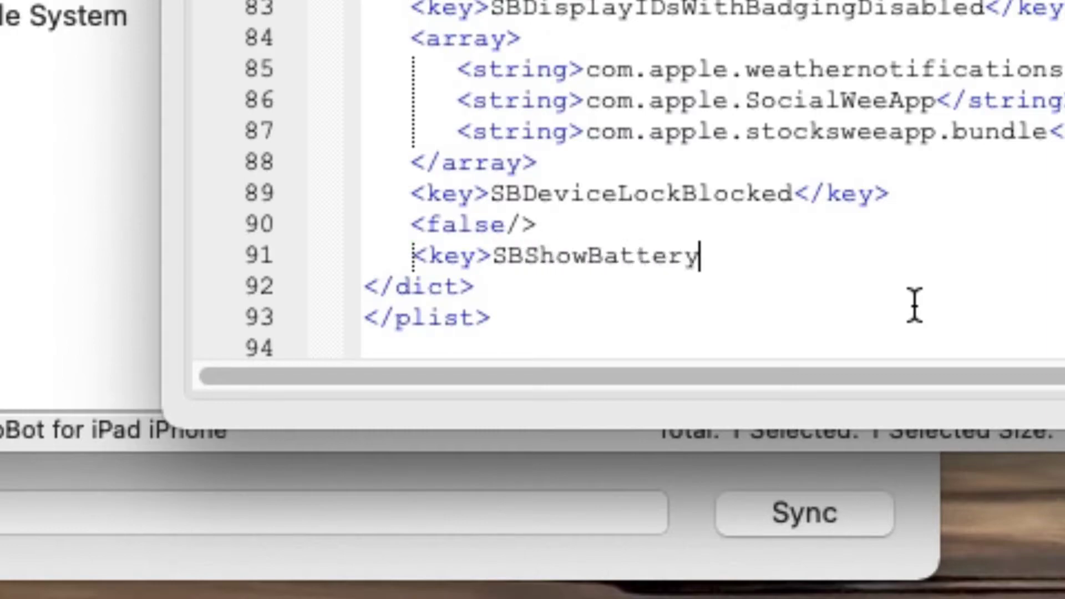
type("Level")
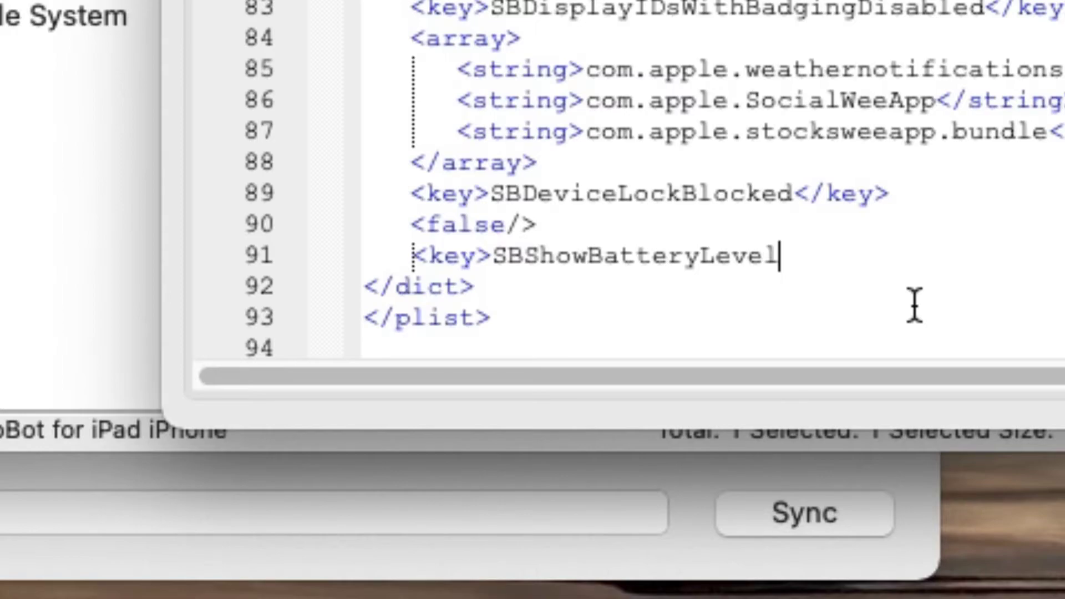
type("<")
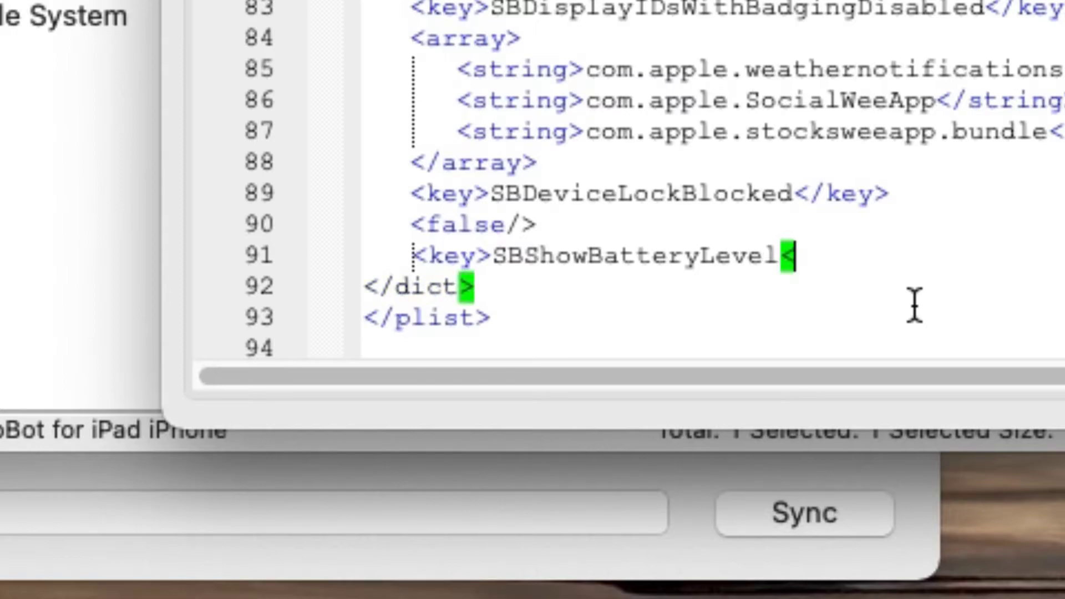
type("/key")
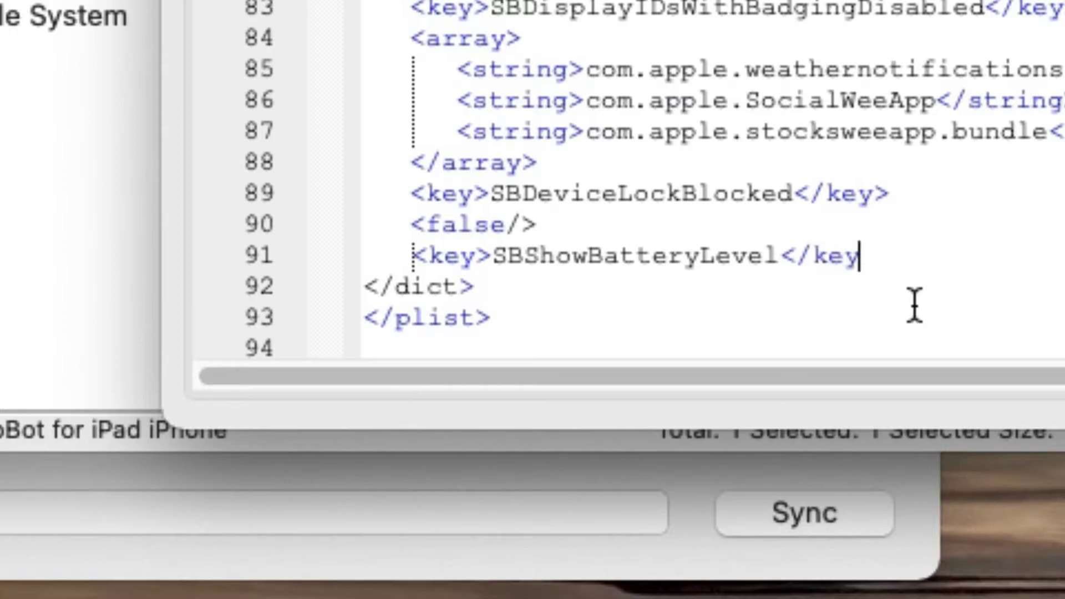
key("Return")
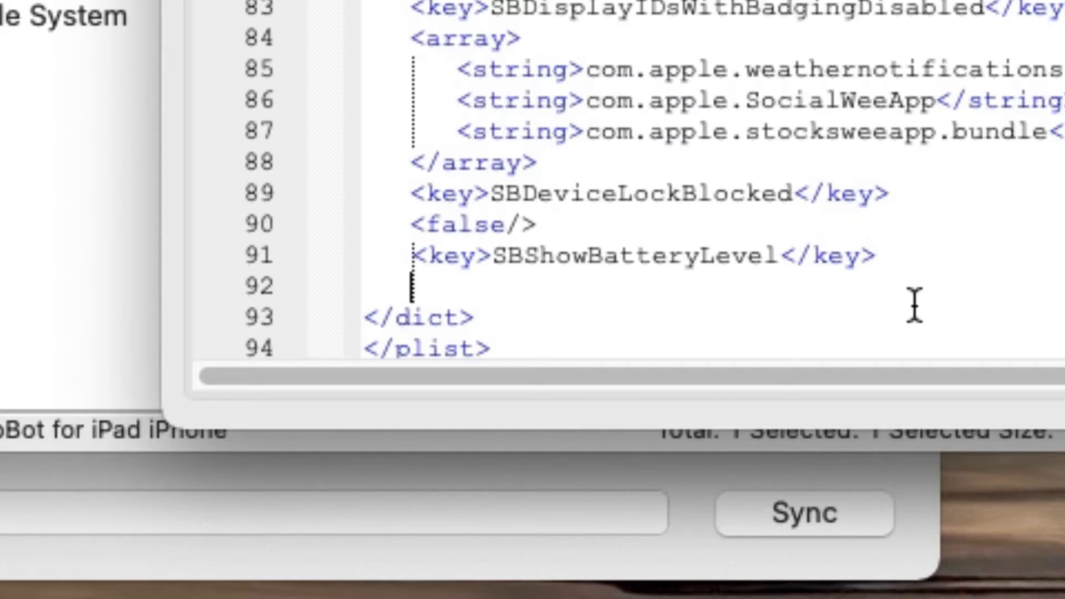
type("<true/>")
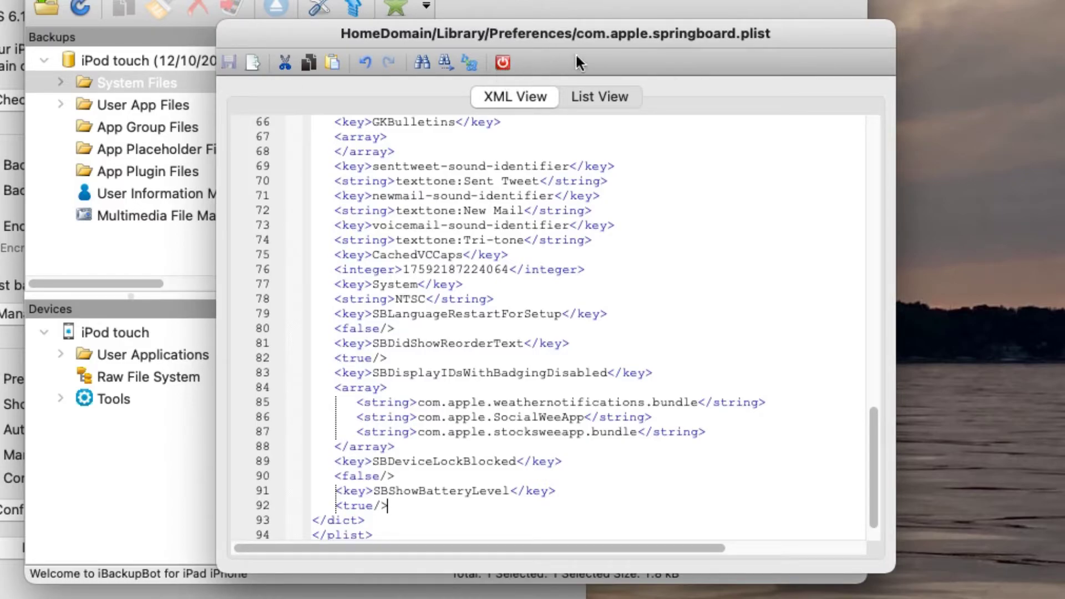
Close the editor and restore com.apple.springboard.plist to the iPod touch with reboot after restore
left_click(502, 63)
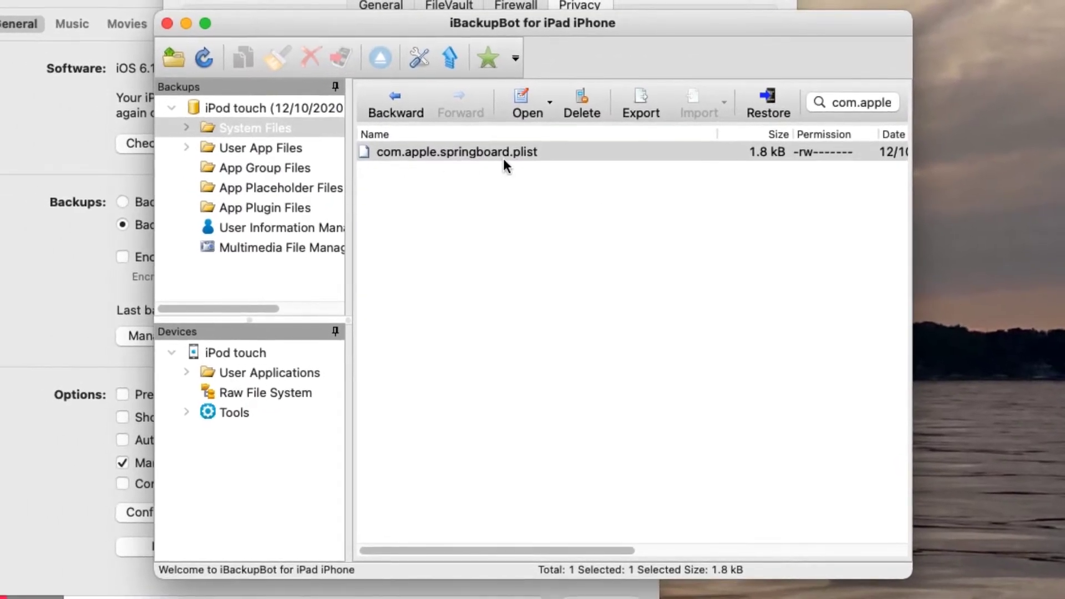
left_click(495, 148)
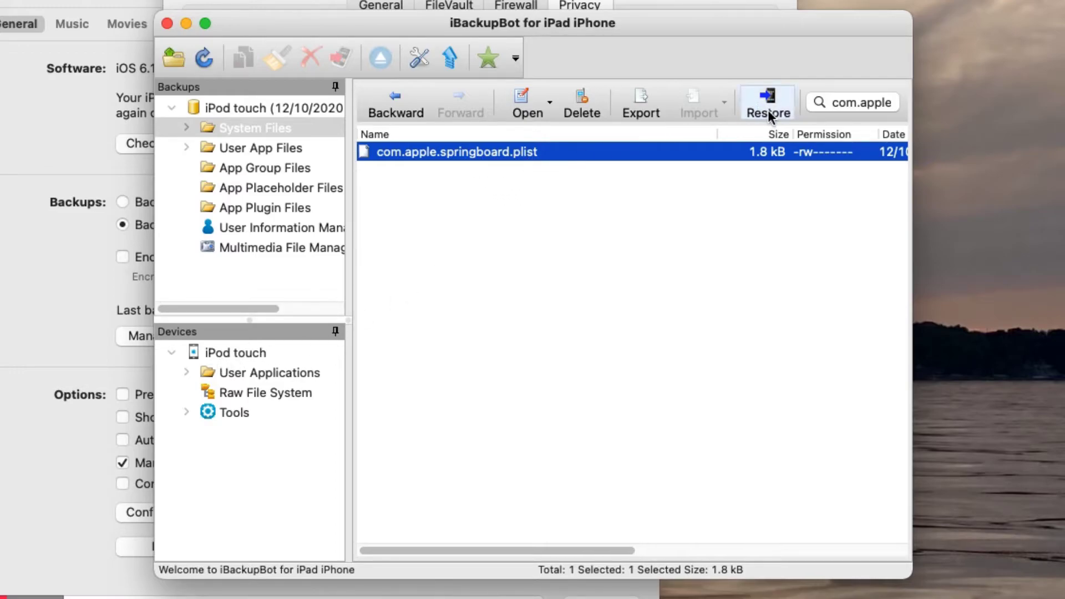
left_click(781, 99)
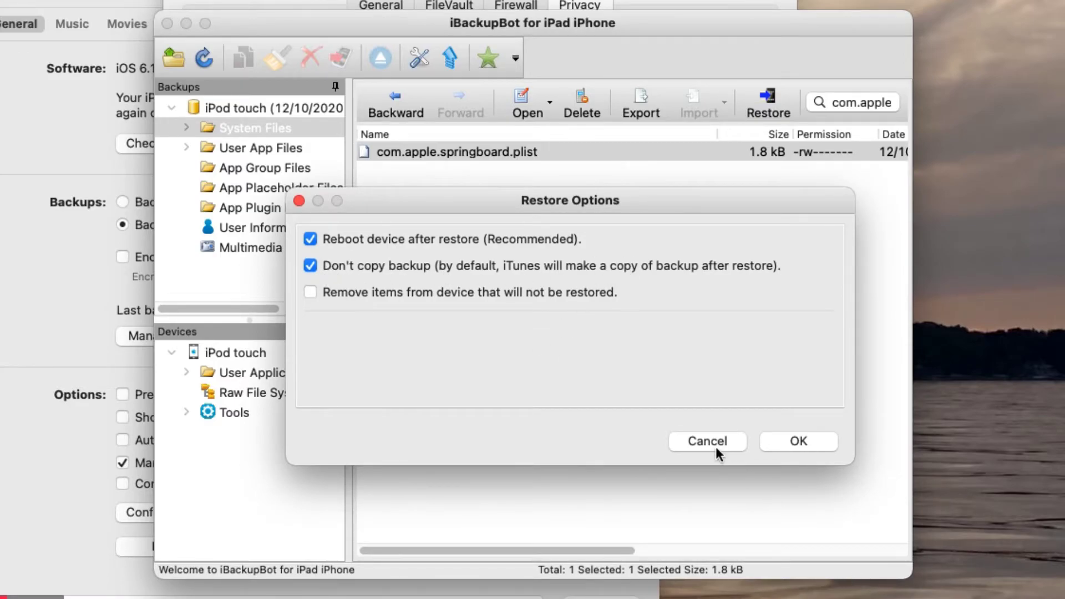
left_click(802, 441)
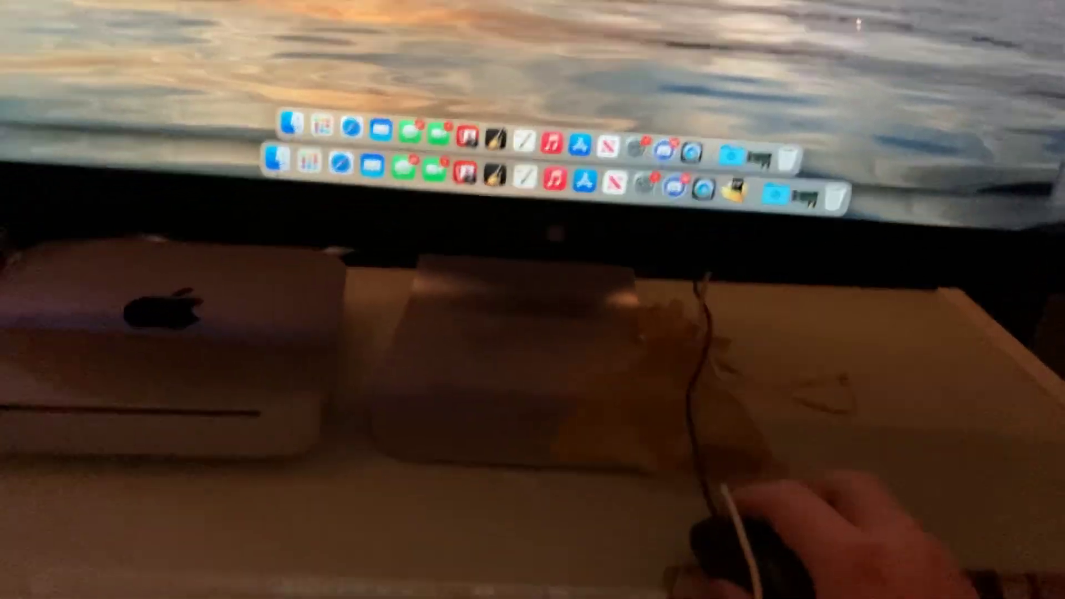
Close the paused video player window with Cmd+W
mouse_move(471, 28)
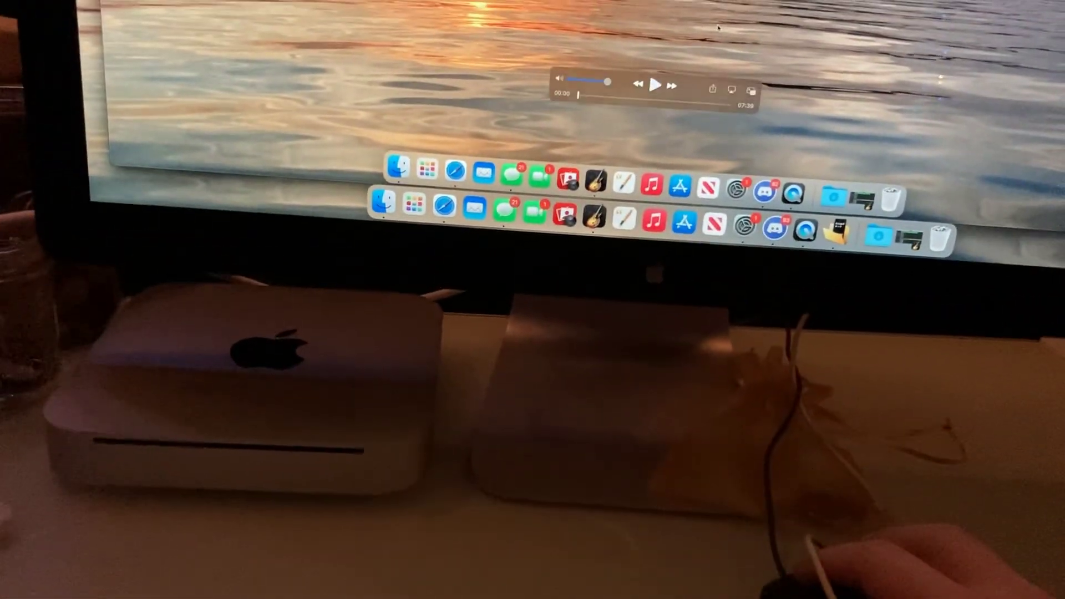
key("super+w")
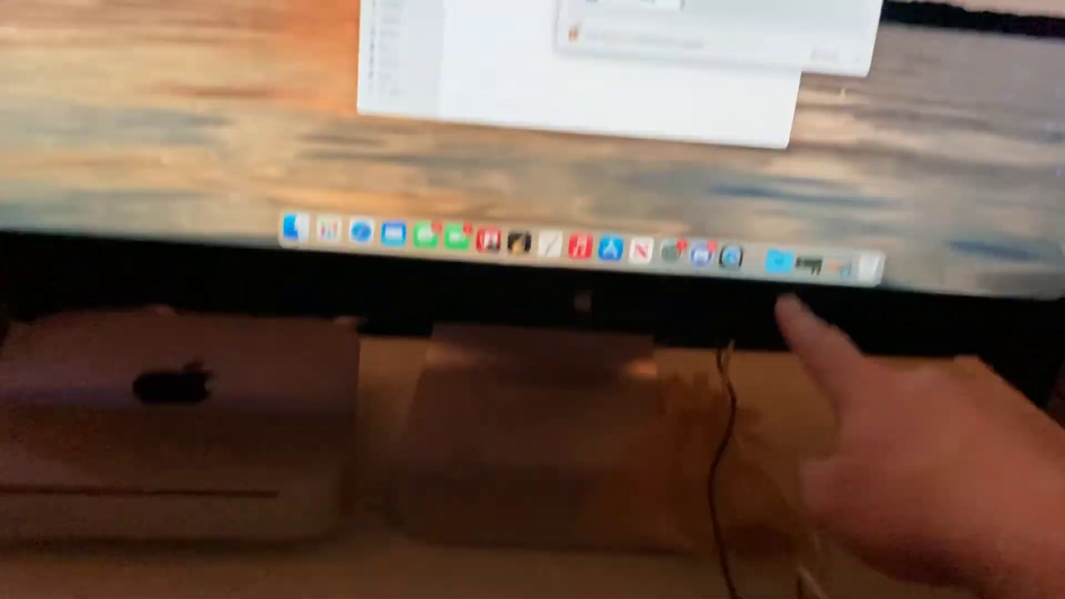